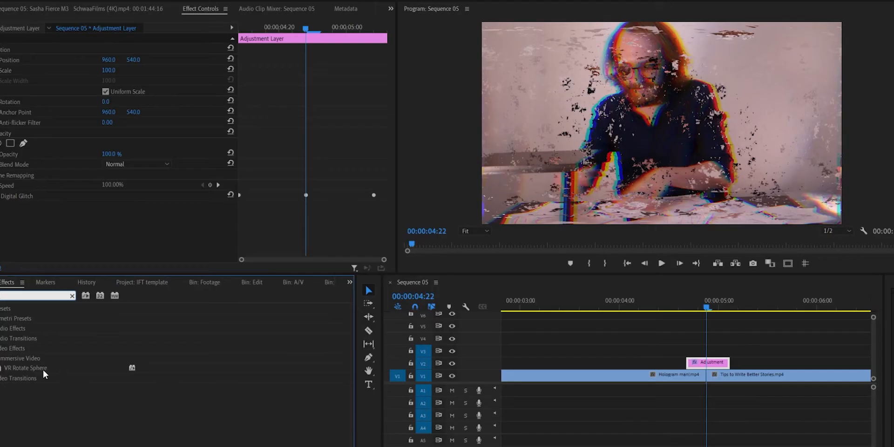
# - Apply VR Rotate Sphere to the adjustment layer and keyframe its Roll (Z axis) at the cut, the layer's start and its end
pyautogui.click(38, 368)
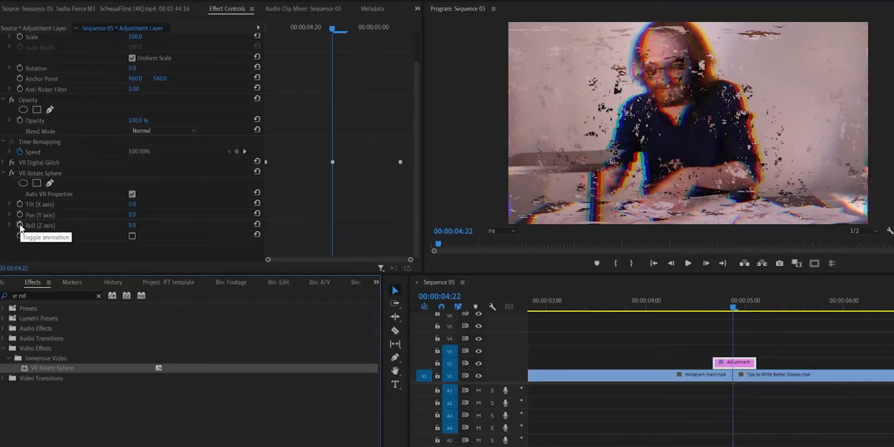
pyautogui.press('Left')
pyautogui.press('Left')
pyautogui.press('Left')
pyautogui.press('Left')
pyautogui.press('Left')
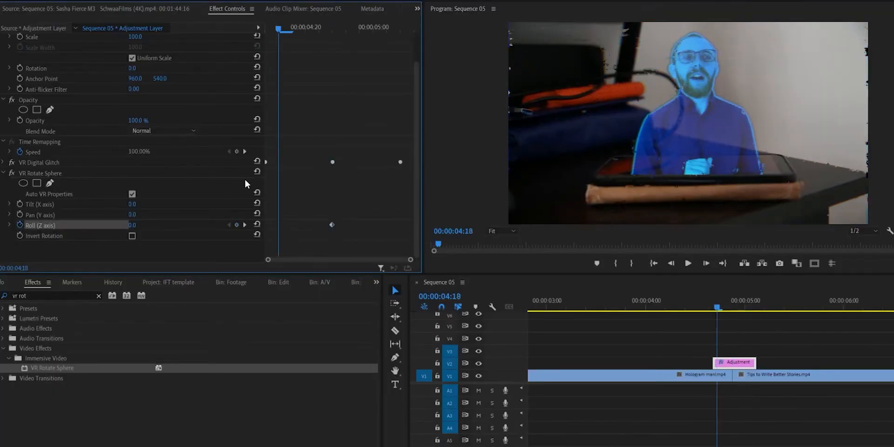
pyautogui.click(235, 225)
pyautogui.press('Right')
pyautogui.press('Right')
pyautogui.press('Right')
pyautogui.press('Right')
pyautogui.press('Right')
pyautogui.press('Right')
pyautogui.press('Right')
pyautogui.press('Right')
pyautogui.press('Right')
pyautogui.press('Right')
pyautogui.click(237, 225)
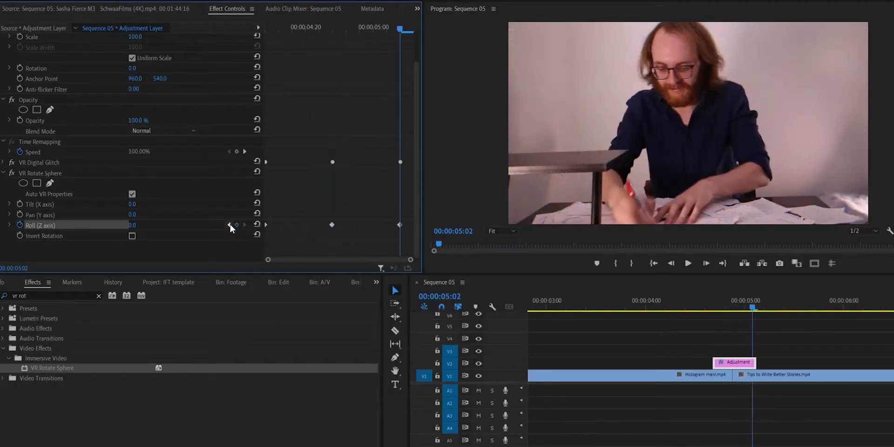
# - Set the Roll (Z axis) keyframe at the cut to 90
pyautogui.click(229, 225)
pyautogui.click(139, 224)
pyautogui.write('90')
pyautogui.press('Return')
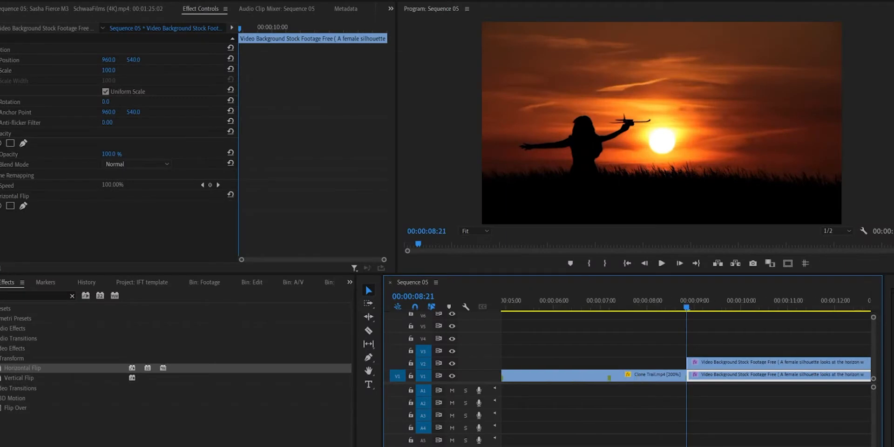
# - Slide the V2 silhouette clip back to start at 00:00:08:17, and cut off and delete its part beyond the V1 cut
pyautogui.moveTo(735, 364); pyautogui.dragTo(684, 367)
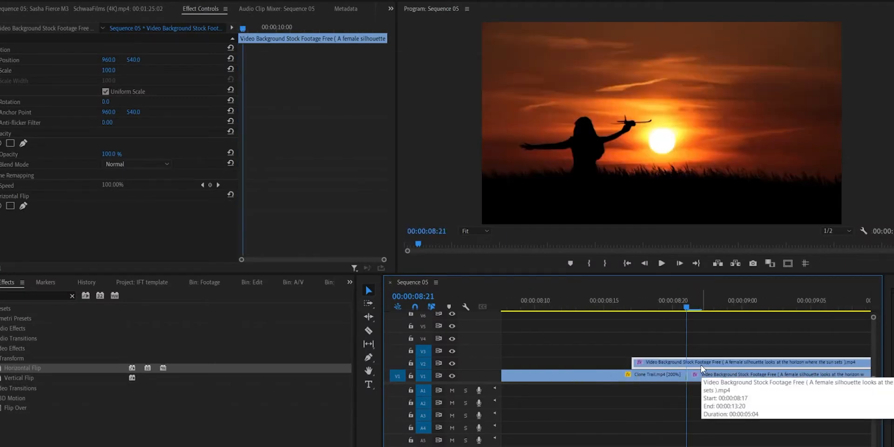
pyautogui.press('c')
pyautogui.click(687, 364)
pyautogui.press('v')
pyautogui.click(699, 365)
pyautogui.press('Delete')
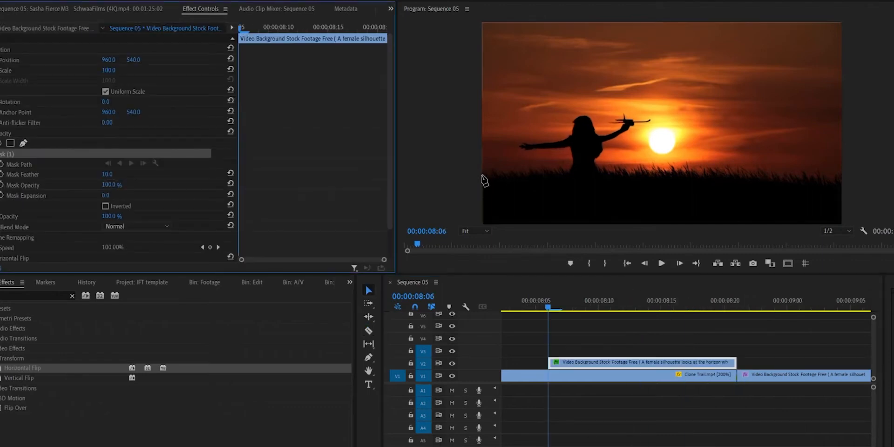
# - Draw a freeform opacity mask around the dark grassy ground in the V2 silhouette clip
pyautogui.click(485, 181)
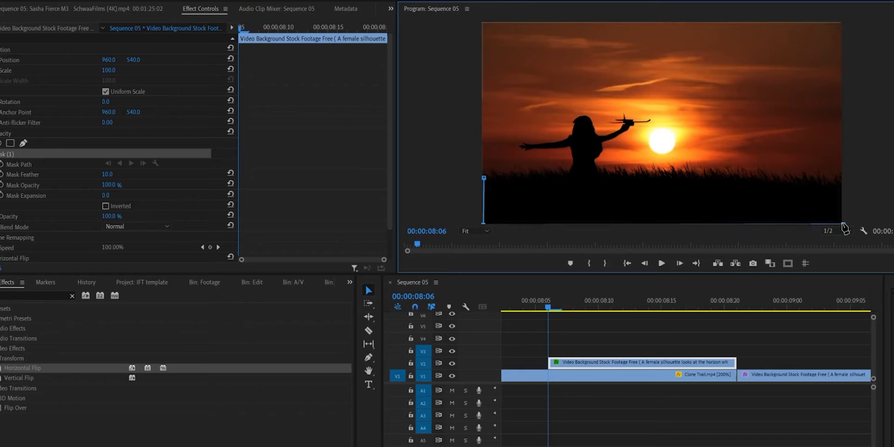
pyautogui.click(765, 176)
pyautogui.click(704, 173)
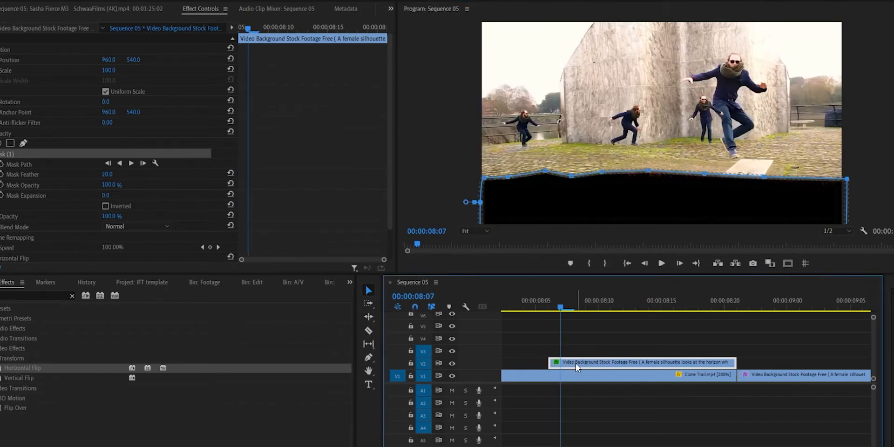
# - Duplicate the masked silhouette clip onto V3 and delete the mask from the copy
pyautogui.moveTo(577, 366); pyautogui.dragTo(578, 354)
pyautogui.click(18, 154)
pyautogui.press('Delete')
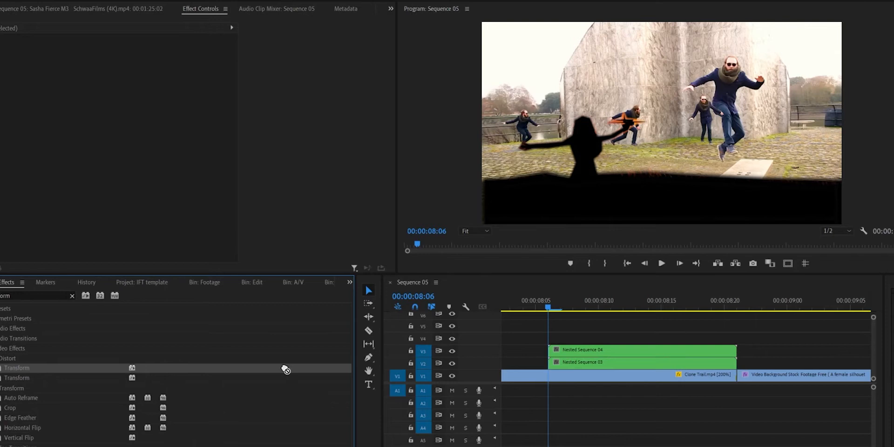
# - Apply the Transform effect to Nested Sequence 04 and Nested Sequence 03, and set the shutter angle of Nested Sequence 04 to 180
pyautogui.moveTo(579, 355); pyautogui.dragTo(580, 355)
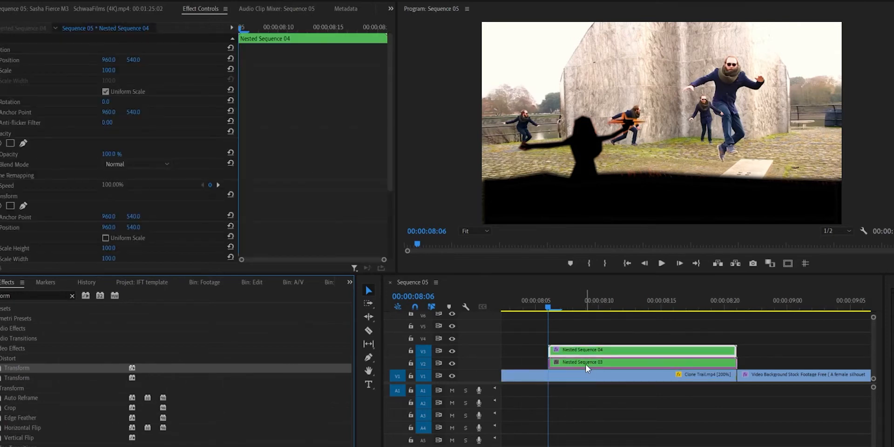
pyautogui.moveTo(587, 368); pyautogui.dragTo(588, 368)
pyautogui.scroll(-3, 106, 215)
pyautogui.click(112, 225)
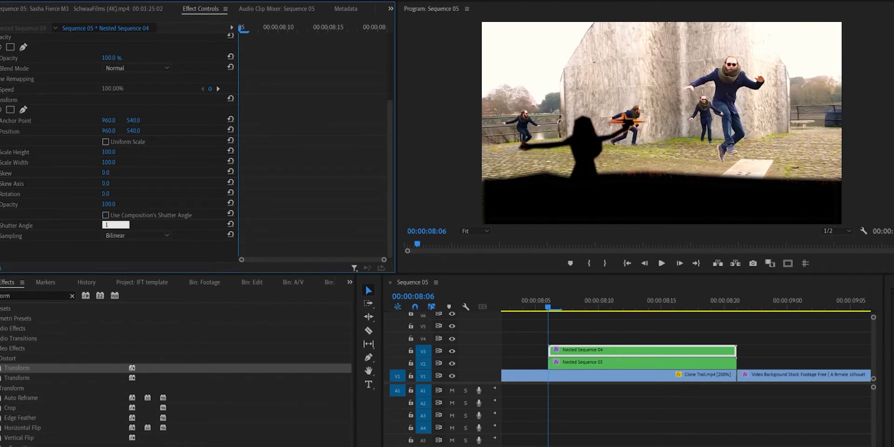
pyautogui.write('100')
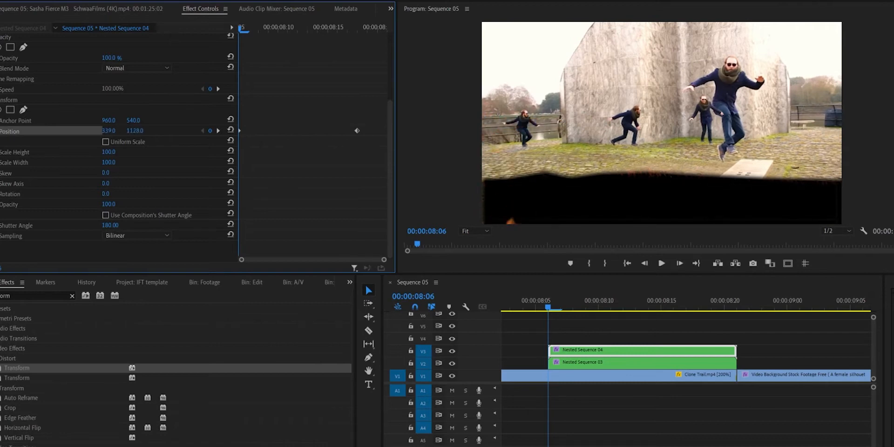
pyautogui.press('space')
pyautogui.press('space')
pyautogui.moveTo(679, 305); pyautogui.dragTo(629, 298)
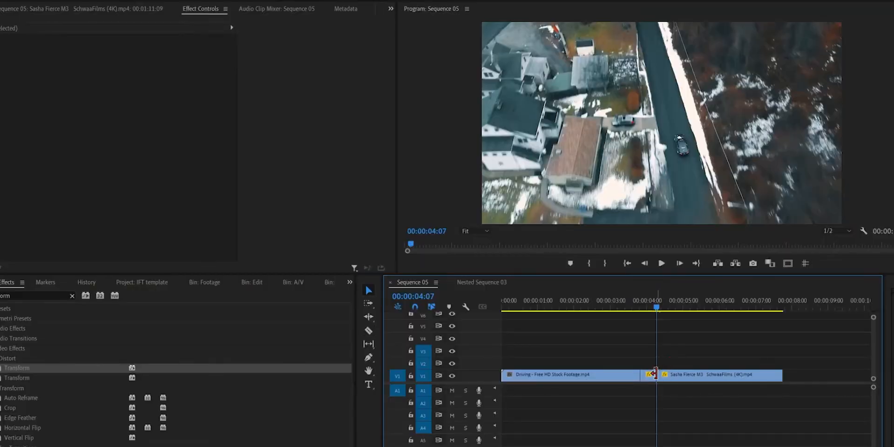
# - Move the short drone segment from V1 to V2 over the end of the driving clip, and ripple-delete the gap on V1
pyautogui.moveTo(651, 381); pyautogui.dragTo(650, 369)
pyautogui.rightClick(650, 376)
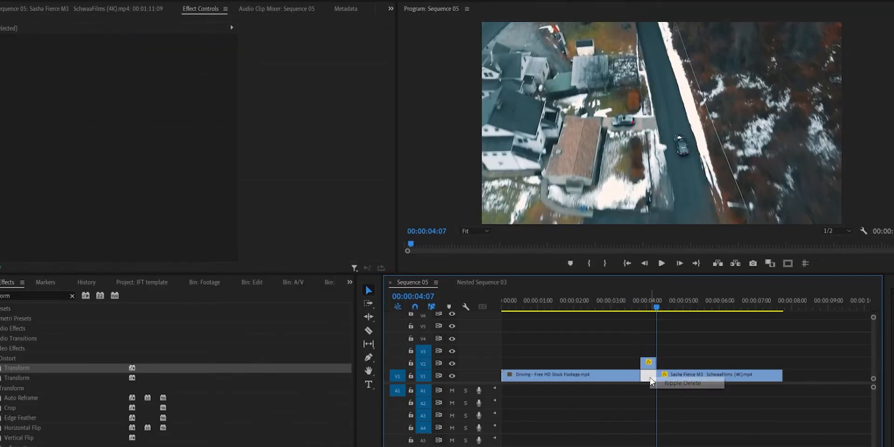
pyautogui.click(670, 383)
pyautogui.moveTo(647, 370); pyautogui.dragTo(638, 371)
pyautogui.moveTo(634, 308); pyautogui.dragTo(623, 307)
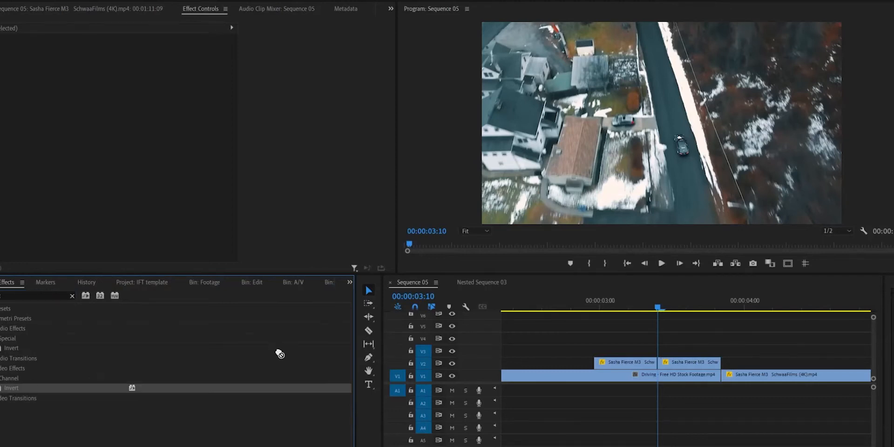
# - Apply the Invert effect to the first drone segment on V2 and add a rectangular opacity mask to it
pyautogui.moveTo(636, 364); pyautogui.dragTo(637, 364)
pyautogui.moveTo(622, 296); pyautogui.dragTo(594, 299)
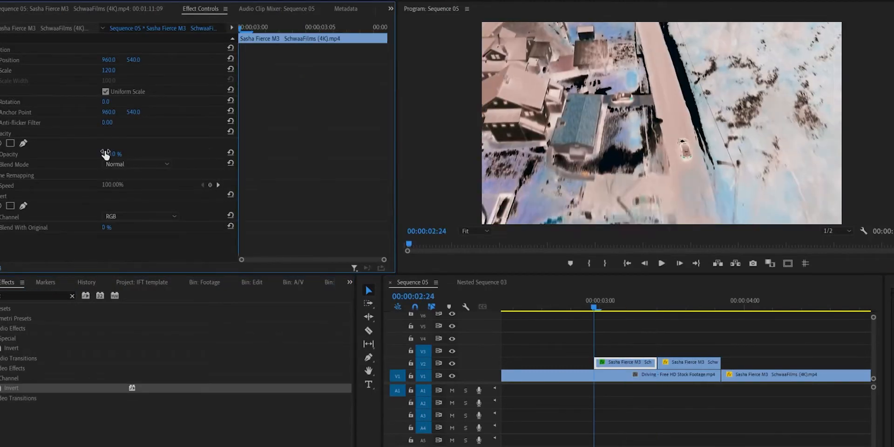
pyautogui.click(10, 143)
pyautogui.moveTo(673, 120); pyautogui.dragTo(675, 125)
# - Widen the rectangular mask beyond both sides of the frame and lower its upper edge to form a narrow horizontal strip
pyautogui.moveTo(610, 158); pyautogui.dragTo(455, 152)
pyautogui.hotkey('ctrl', 'z')
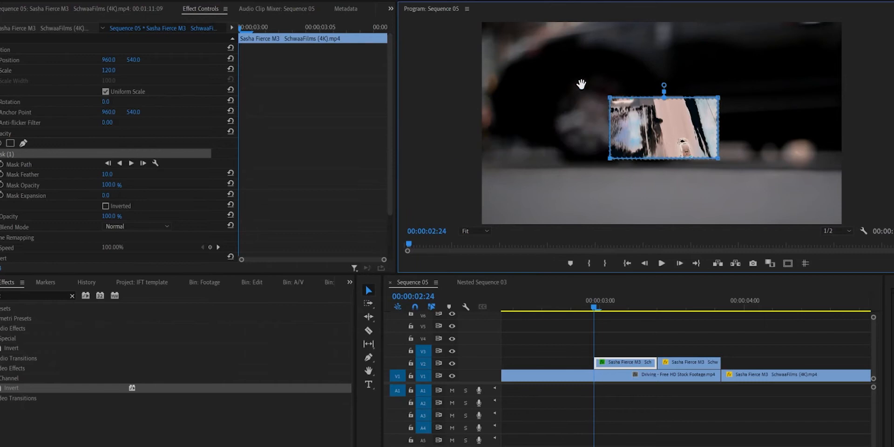
pyautogui.moveTo(609, 93); pyautogui.dragTo(468, 94)
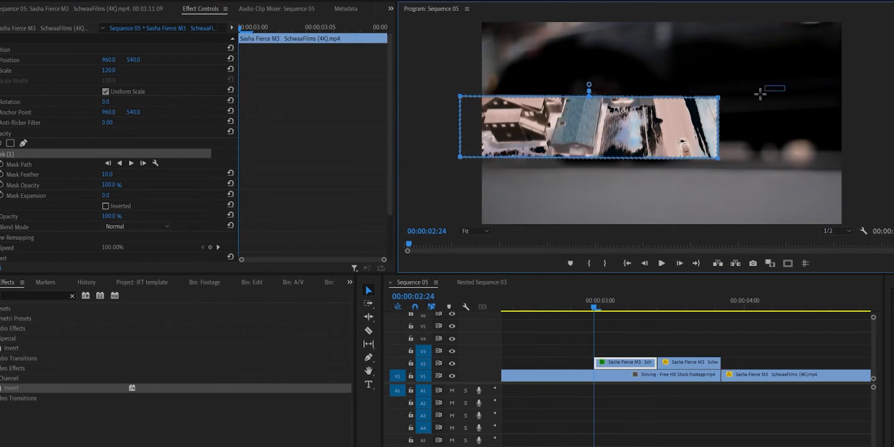
pyautogui.moveTo(720, 101); pyautogui.dragTo(869, 99)
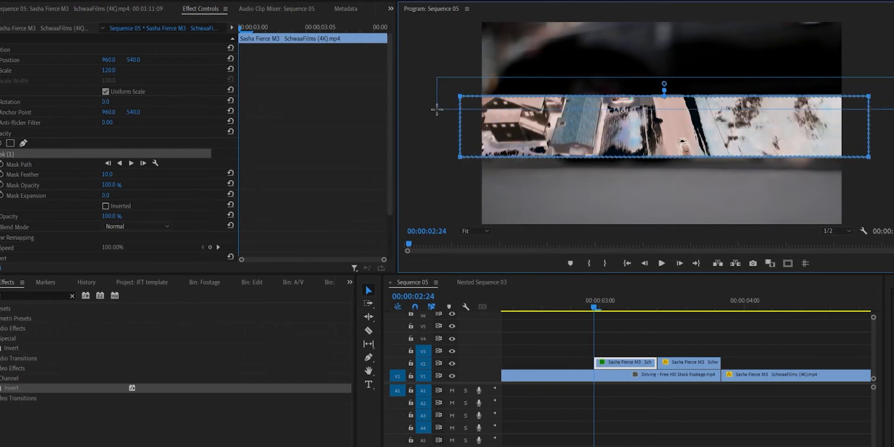
pyautogui.moveTo(460, 96); pyautogui.dragTo(463, 141)
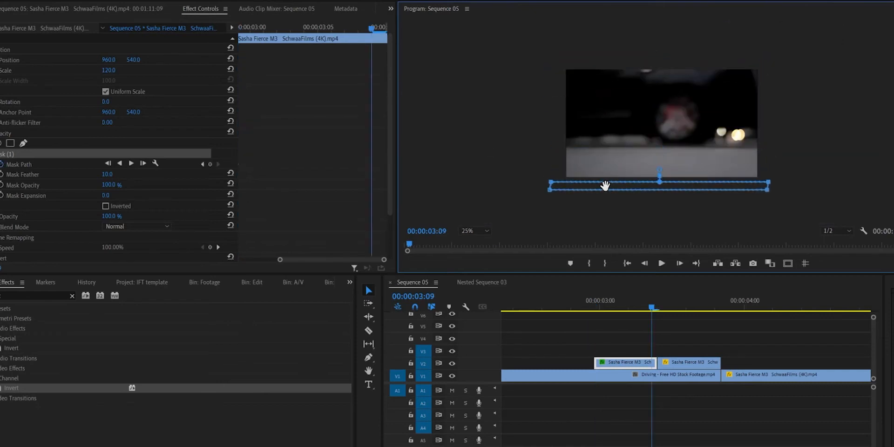
pyautogui.moveTo(367, 37); pyautogui.dragTo(251, 39)
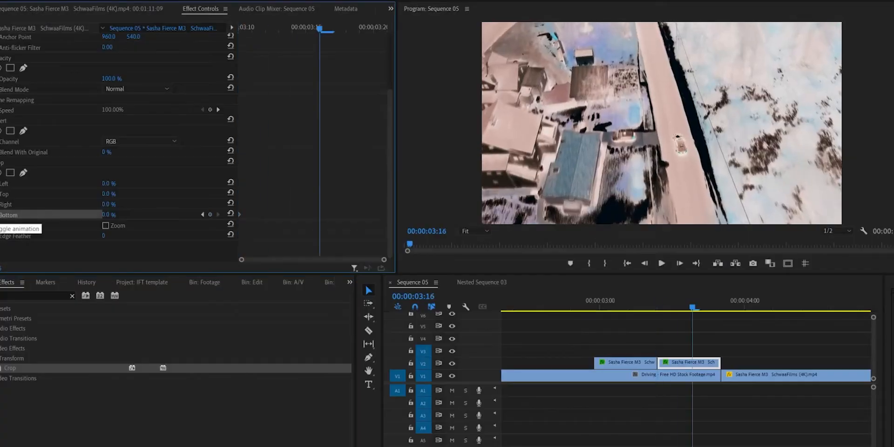
# - Animate the Crop effect's Bottom value on the second V2 drone segment from 100% at its start to 0% at 00:00:03:20
pyautogui.press('Right')
pyautogui.press('Right')
pyautogui.press('Right')
pyautogui.press('Right')
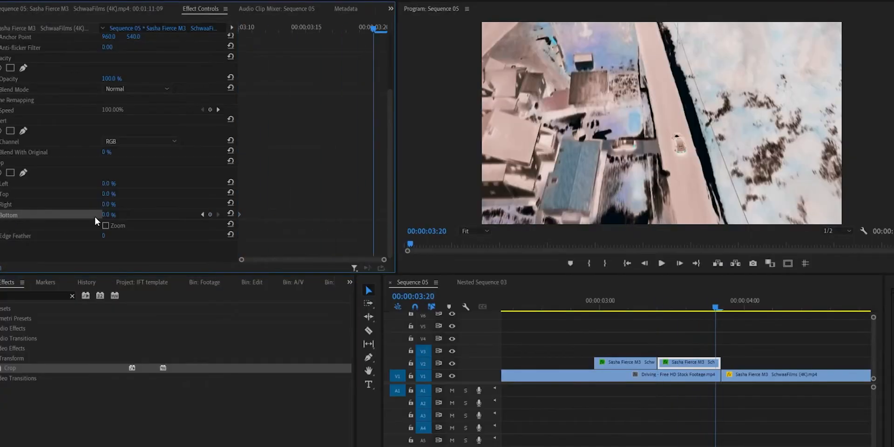
pyautogui.click(202, 215)
pyautogui.moveTo(105, 214); pyautogui.dragTo(162, 224)
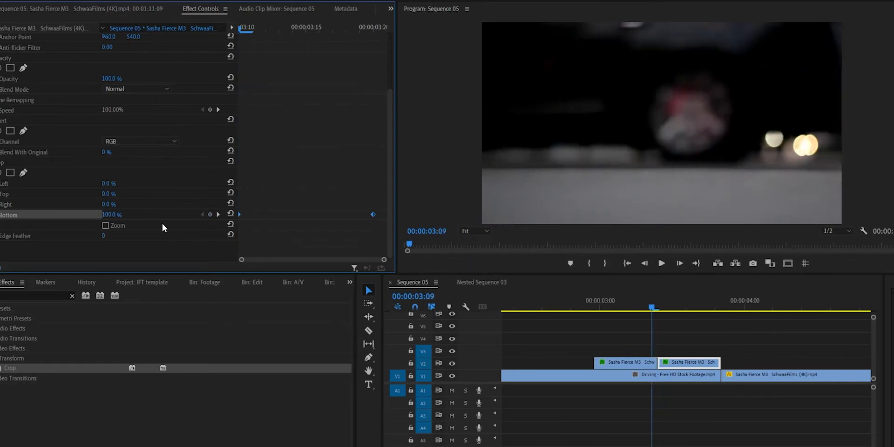
pyautogui.click(162, 224)
# - Keyframe the Crop effect's Top value at 0% at 00:00:03:16 and raise it at the end of the segment
pyautogui.click(218, 215)
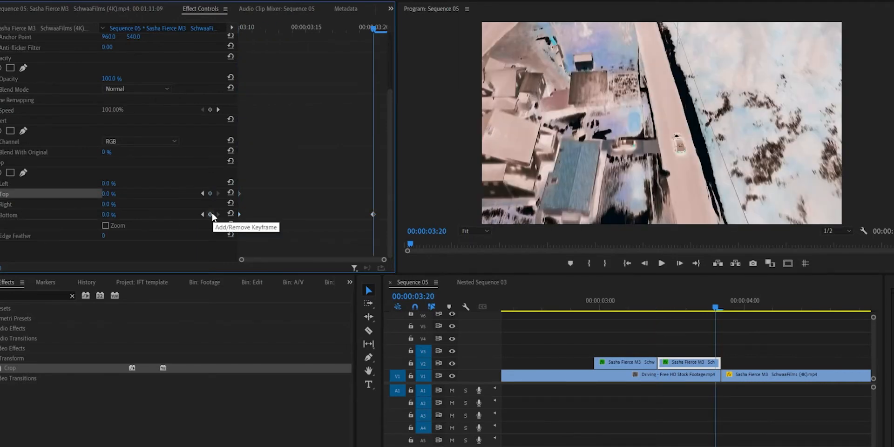
pyautogui.click(308, 26)
pyautogui.press('Right')
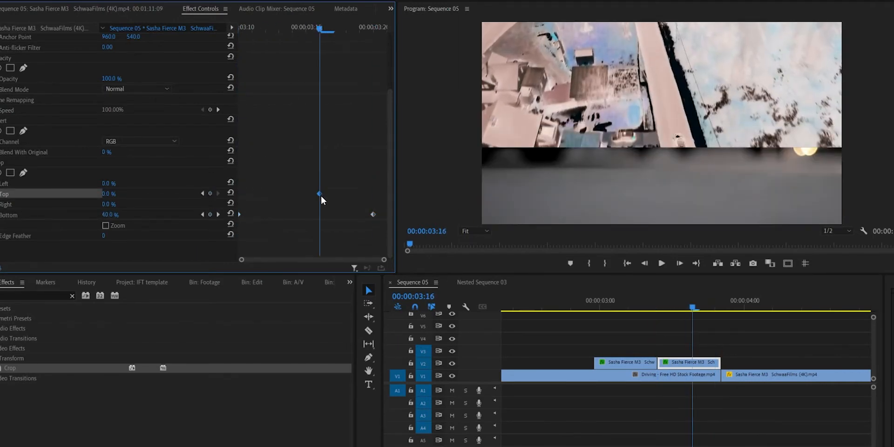
pyautogui.press('Right')
pyautogui.press('Right')
pyautogui.press('Right')
pyautogui.press('Right')
pyautogui.moveTo(108, 193); pyautogui.dragTo(140, 194)
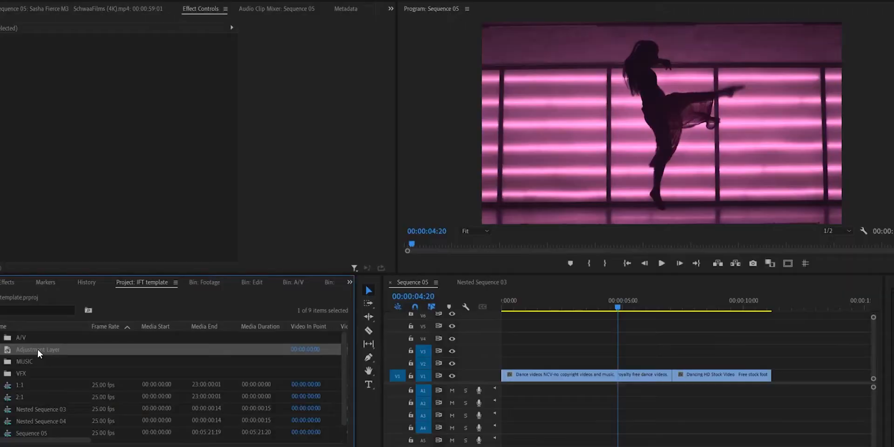
# - Place an adjustment layer on V2 across the cut between the two dance clips and apply Lens Distortion to it
pyautogui.moveTo(329, 347); pyautogui.dragTo(632, 366)
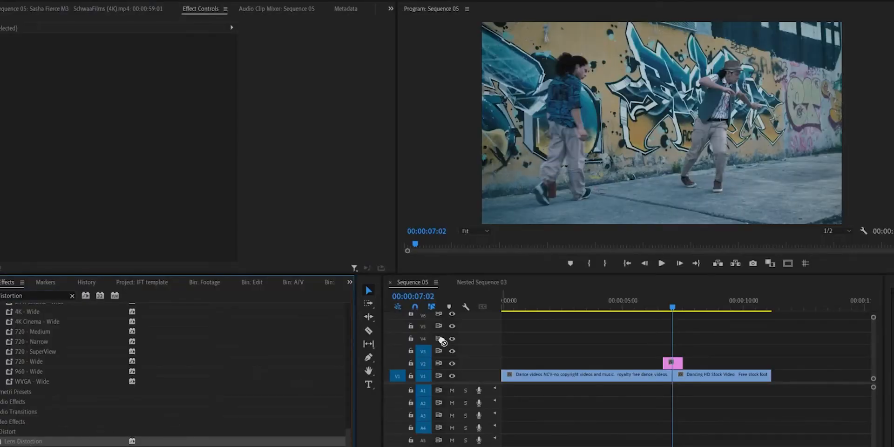
pyautogui.click(675, 363)
# - Animate the Lens Distortion Curvature from 0 at the adjustment layer's start to -100 at the cut and back to 0 at its end
pyautogui.press('Up')
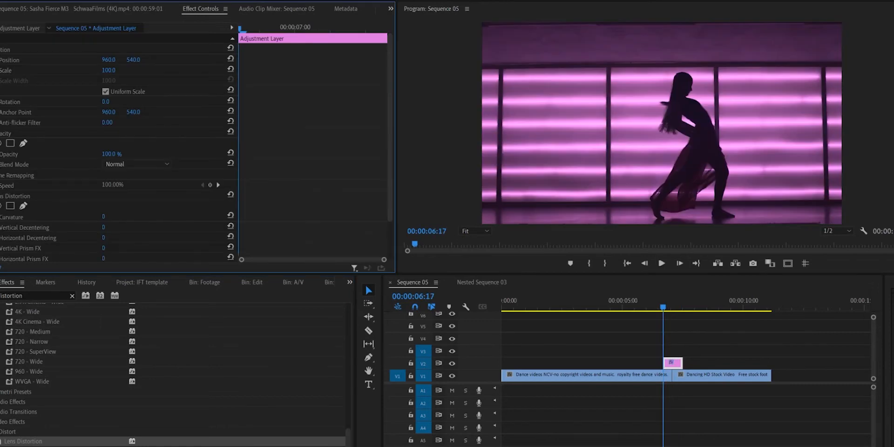
pyautogui.press('Right')
pyautogui.press('Right')
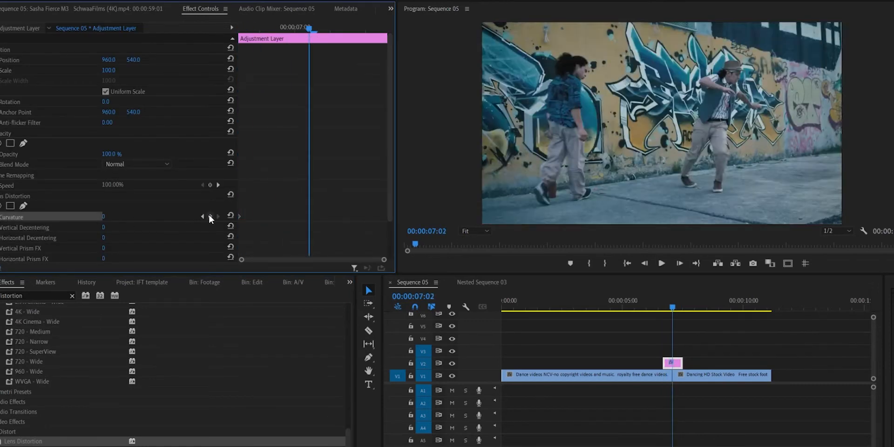
pyautogui.click(115, 214)
pyautogui.write('-100')
pyautogui.press('Return')
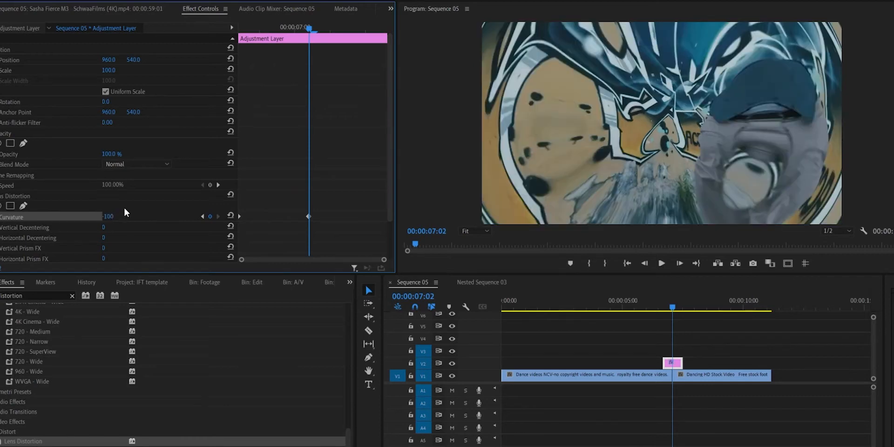
pyautogui.press('space')
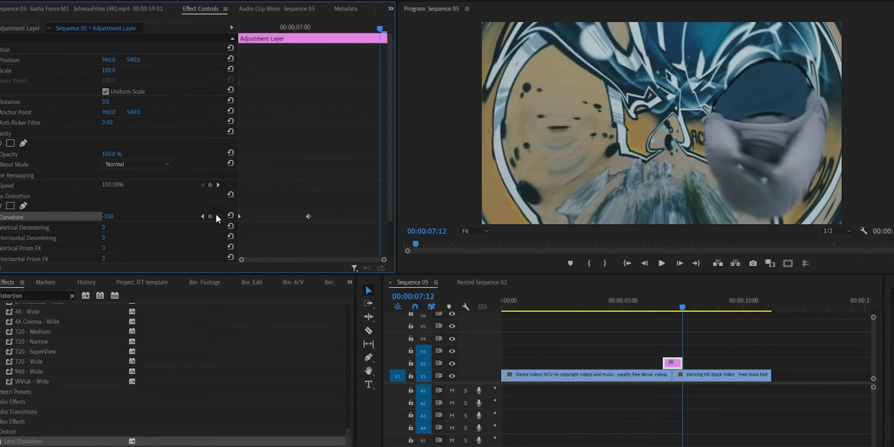
pyautogui.write('0')
pyautogui.press('Return')
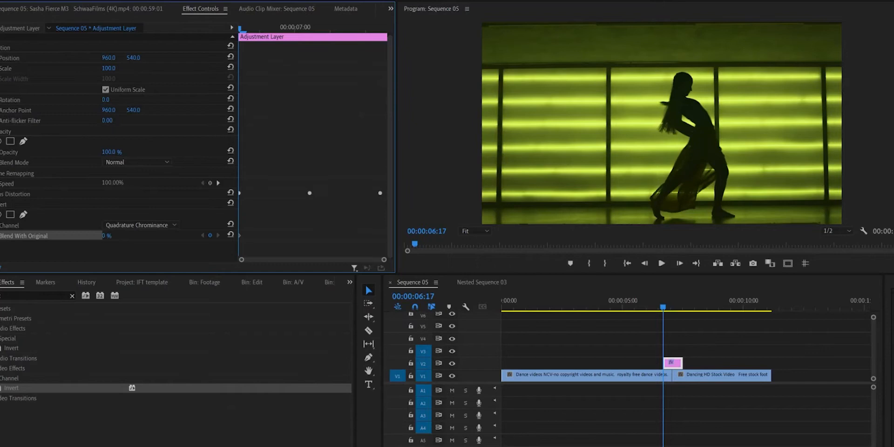
# - Raise the Invert effect's Blend With Original at the adjustment layer's start and keyframe it to 0% at 00:00:07:02
pyautogui.moveTo(111, 236); pyautogui.dragTo(158, 236)
pyautogui.press('Right')
pyautogui.press('Right')
pyautogui.press('Right')
pyautogui.press('Right')
pyautogui.press('Right')
pyautogui.press('Right')
pyautogui.press('Right')
pyautogui.press('Right')
pyautogui.press('Right')
pyautogui.press('Right')
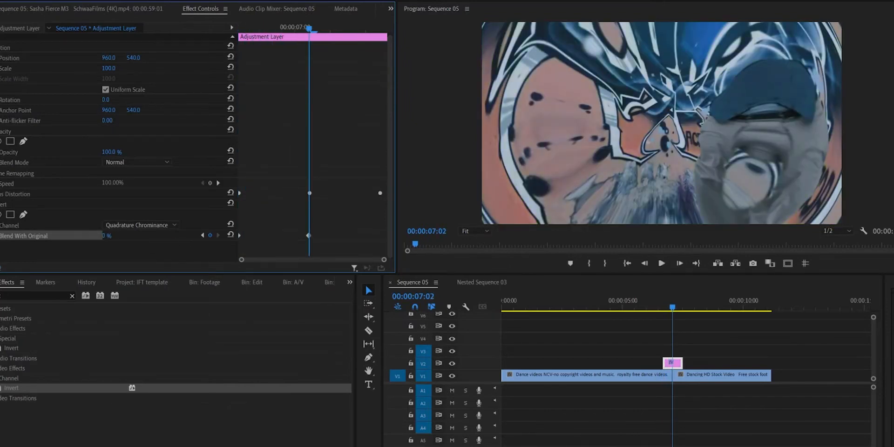
# - Add another Blend With Original keyframe on the adjustment layer after the cut
pyautogui.press('Right')
pyautogui.press('Right')
pyautogui.press('Right')
pyautogui.press('Right')
pyautogui.press('Right')
pyautogui.press('Right')
pyautogui.press('Right')
pyautogui.press('Right')
pyautogui.press('Right')
pyautogui.press('Right')
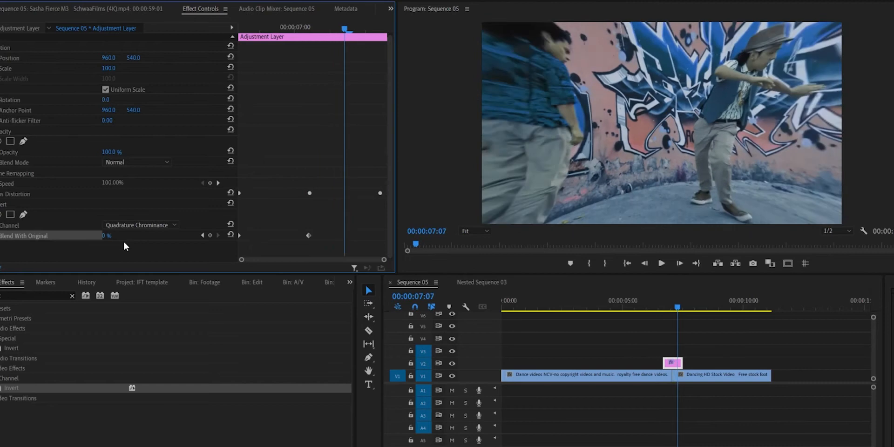
pyautogui.click(210, 236)
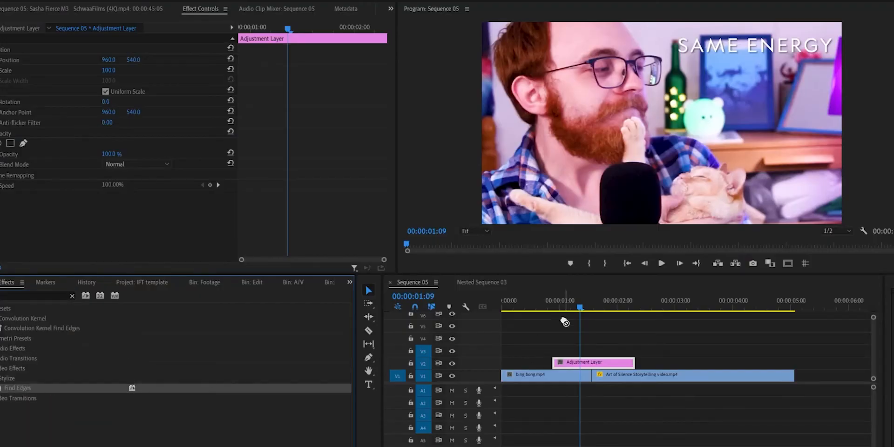
# - Apply Find Edges to the adjustment layer and keyframe Blend With Original at the layer's start and at the cut
pyautogui.moveTo(585, 361); pyautogui.dragTo(585, 362)
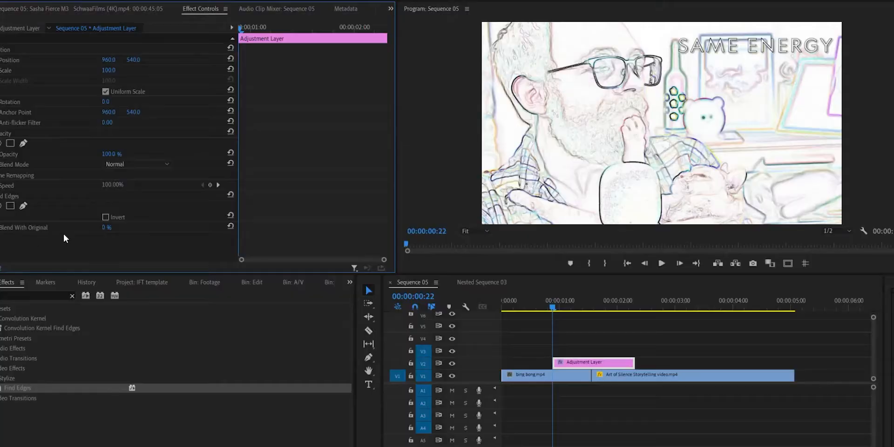
pyautogui.moveTo(307, 27); pyautogui.dragTo(311, 29)
pyautogui.click(589, 302)
pyautogui.press('=')
pyautogui.press('=')
pyautogui.press('=')
pyautogui.click(684, 376)
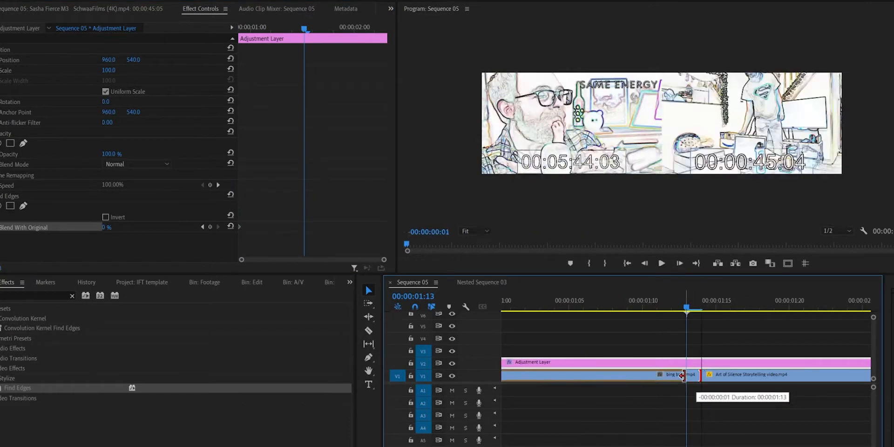
pyautogui.press('Right')
pyautogui.click(688, 363)
pyautogui.click(210, 227)
# - Keyframe Find Edges' Blend With Original at the adjustment layer's end and raise its value there
pyautogui.press('Right')
pyautogui.press('-')
pyautogui.press('-')
pyautogui.moveTo(355, 29); pyautogui.dragTo(383, 29)
pyautogui.click(210, 227)
pyautogui.moveTo(106, 228); pyautogui.dragTo(191, 236)
# - Add Blend With Original keyframes midway before the cut and after it at 00:00:01:23, and select the keyframe at the cut
pyautogui.press('Up')
pyautogui.press('Up')
pyautogui.hotkey('shift', 'Right')
pyautogui.press('Right')
pyautogui.press('Right')
pyautogui.click(210, 227)
pyautogui.moveTo(320, 29); pyautogui.dragTo(345, 57)
pyautogui.click(211, 227)
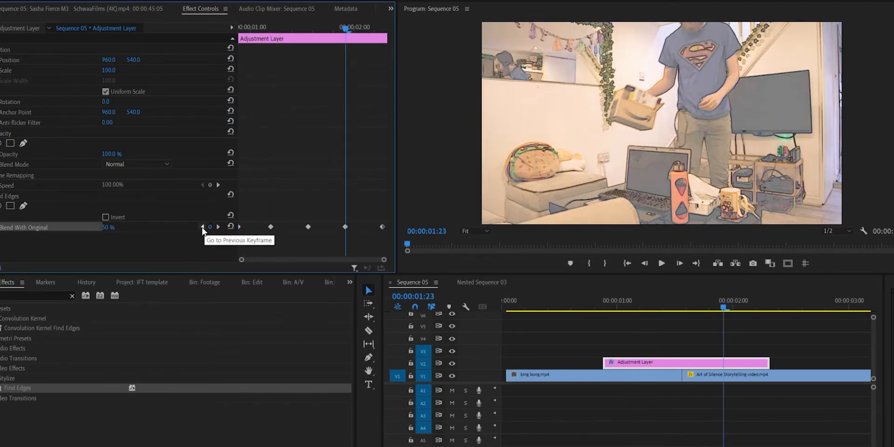
pyautogui.click(202, 227)
pyautogui.click(308, 228)
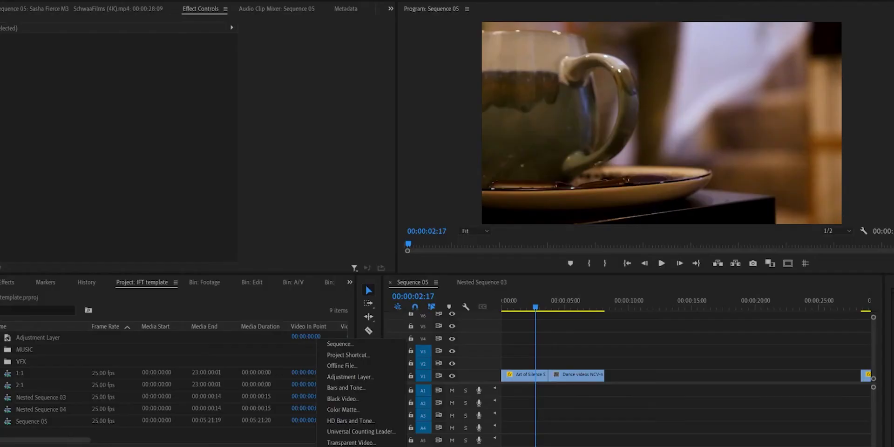
# - Create a green color matte named Color Matte
pyautogui.click(354, 413)
pyautogui.click(461, 258)
pyautogui.moveTo(177, 139); pyautogui.dragTo(262, 110)
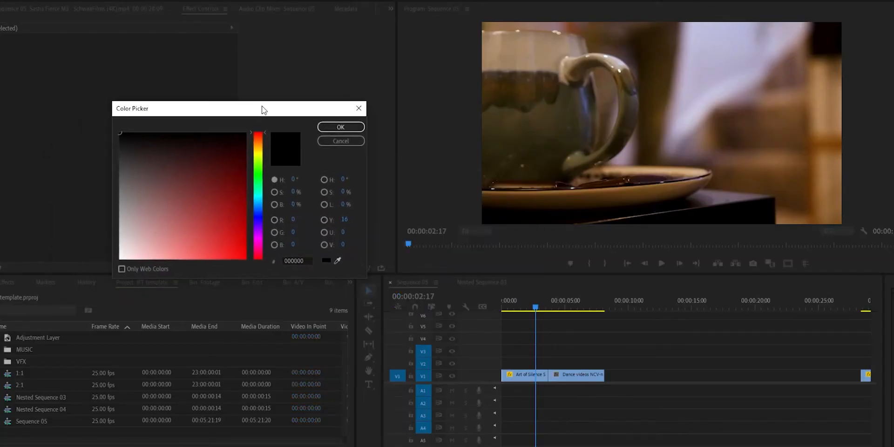
pyautogui.click(260, 176)
pyautogui.click(354, 126)
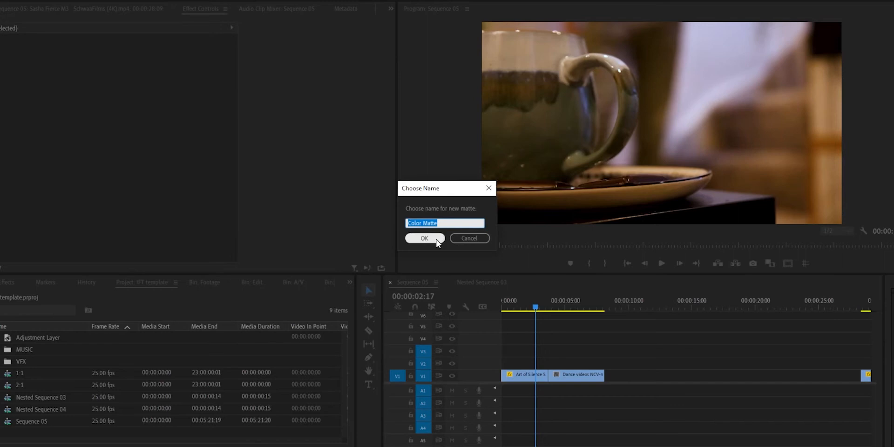
pyautogui.click(431, 237)
# - Place the color matte on V2 and shorten it to span the cut from 00:00:03:09 to 00:00:04:01
pyautogui.moveTo(28, 349); pyautogui.dragTo(553, 359)
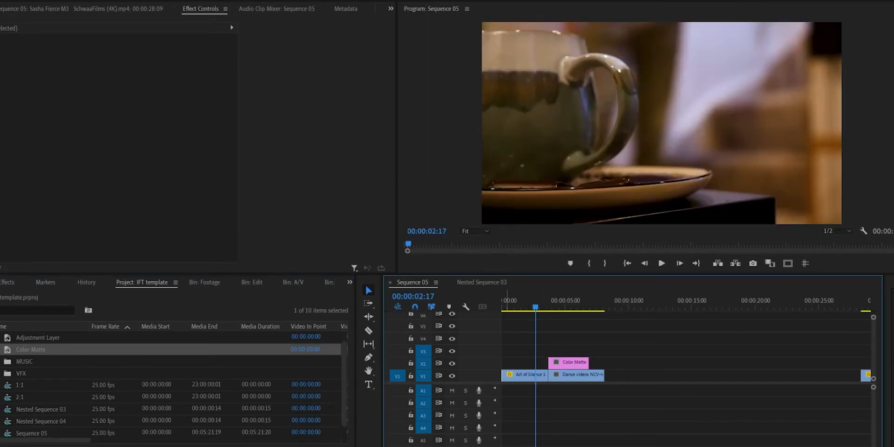
pyautogui.press('=')
pyautogui.press('=')
pyautogui.press('-')
pyautogui.moveTo(712, 360); pyautogui.dragTo(630, 362)
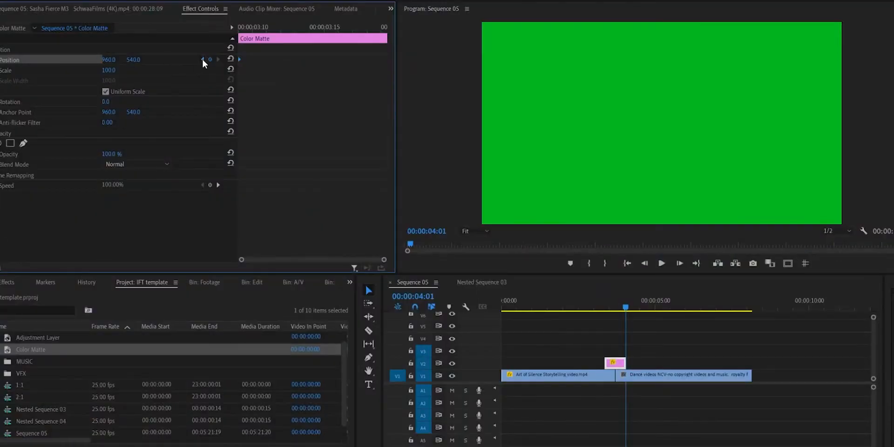
# - Animate the green matte's horizontal Position from -975 at its start to 2894 at its end
pyautogui.moveTo(108, 59); pyautogui.dragTo(29, 60)
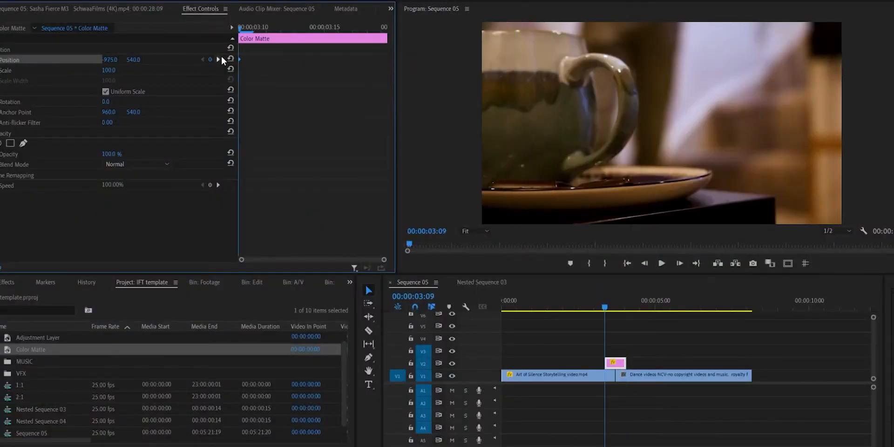
pyautogui.click(218, 59)
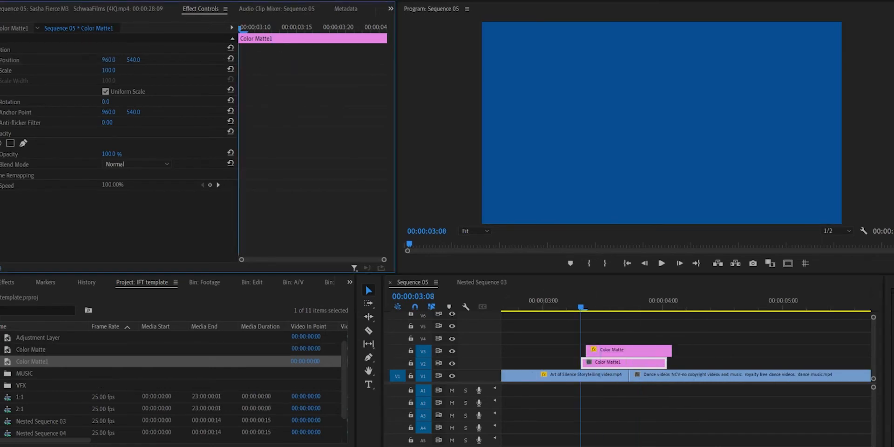
# - Keyframe the second matte's horizontal Position at -962 at its start and raise the value at its end
pyautogui.click(1, 60)
pyautogui.moveTo(108, 59); pyautogui.dragTo(29, 60)
pyautogui.press('Right')
pyautogui.moveTo(301, 31); pyautogui.dragTo(381, 37)
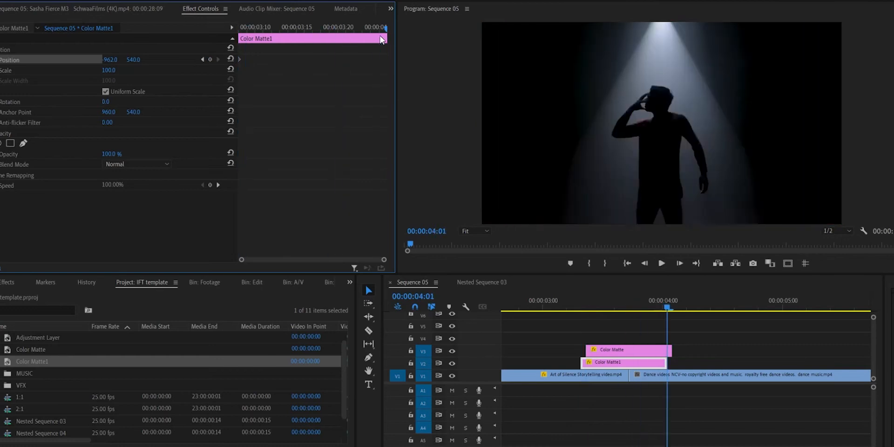
pyautogui.press('Left')
pyautogui.moveTo(109, 59)
pyautogui.mouseDown()
pyautogui.moveTo(140, 60)
pyautogui.moveTo(119, 61)
pyautogui.mouseUp()
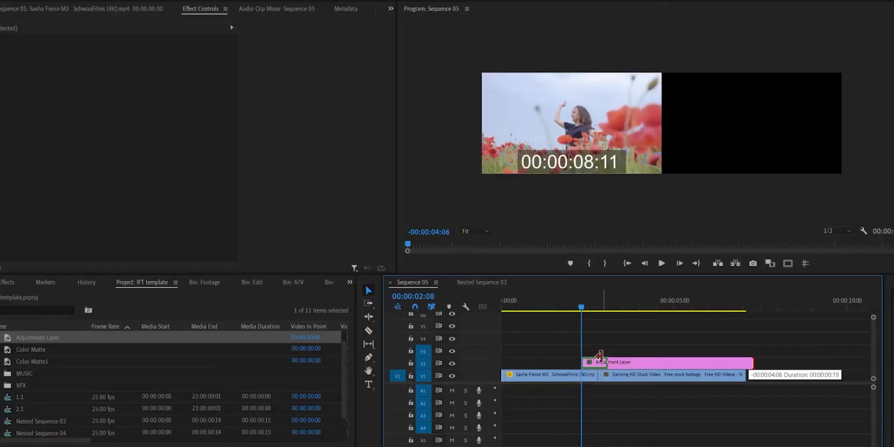
# - Place an adjustment layer on V2 and shift it to straddle the cut after the Bear Mt. Inn clip
pyautogui.moveTo(600, 357); pyautogui.dragTo(600, 357)
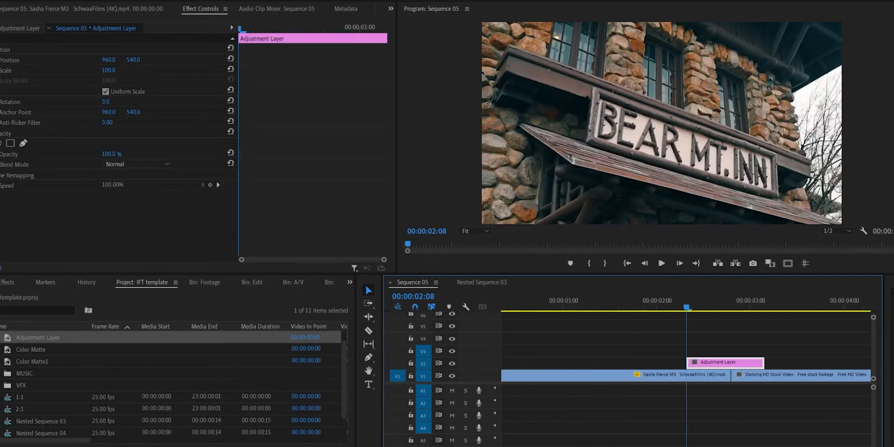
pyautogui.moveTo(702, 369); pyautogui.dragTo(723, 365)
pyautogui.click(744, 328)
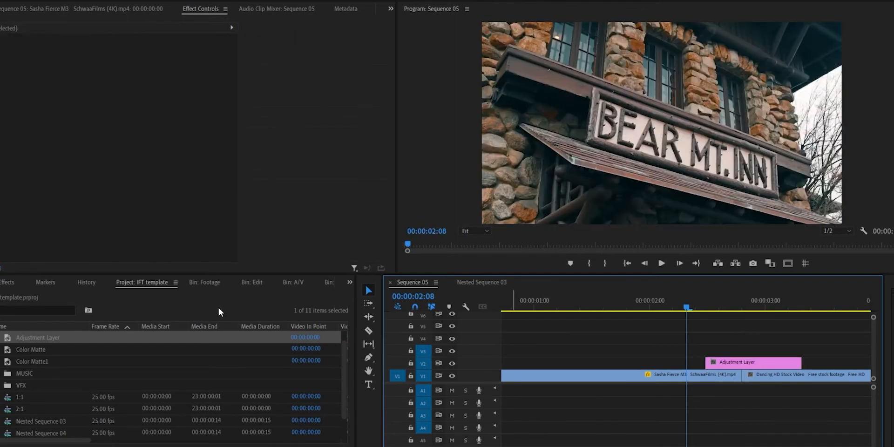
# - Apply ProcAmp to the adjustment layer, keyframe Brightness at its start and raise it at 00:00:02:20
pyautogui.hotkey('shift', '7')
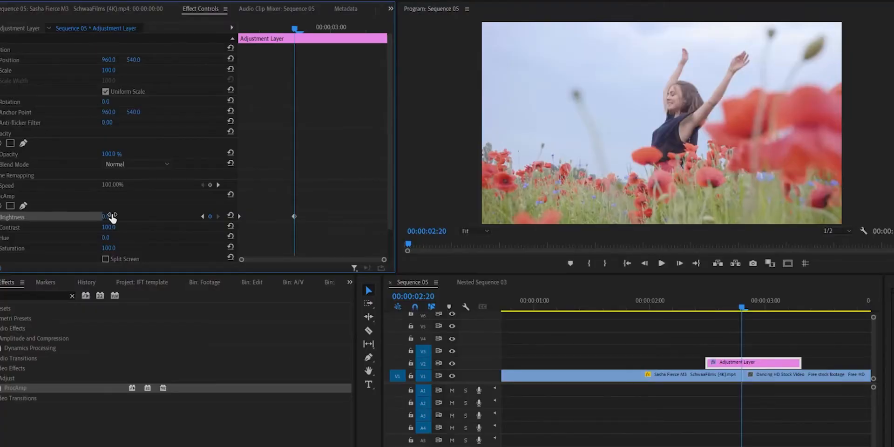
pyautogui.moveTo(112, 217); pyautogui.dragTo(142, 217)
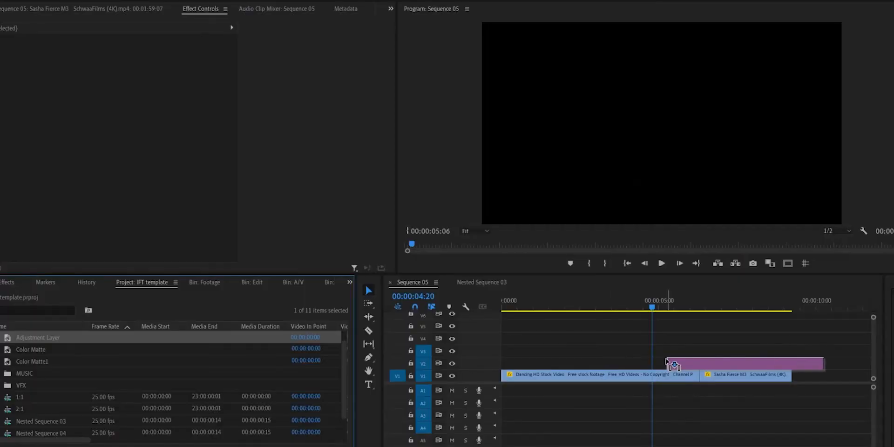
# - Place an adjustment layer on V2 across the cut after the dancing stock clip and adjust its length
pyautogui.moveTo(667, 359); pyautogui.dragTo(668, 361)
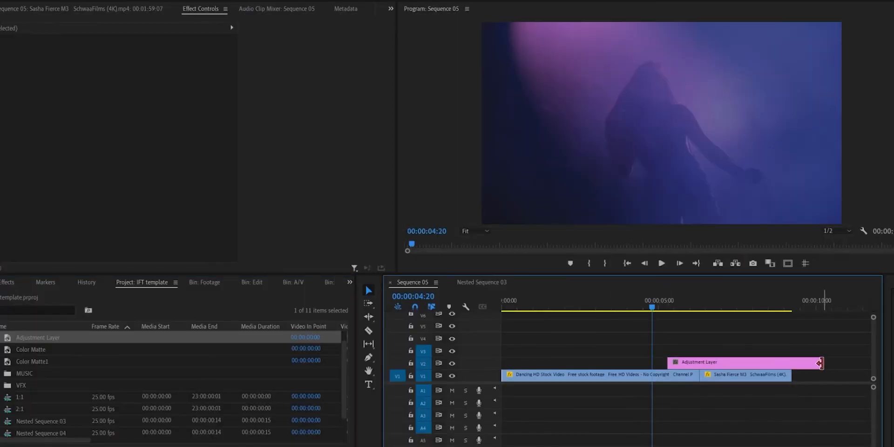